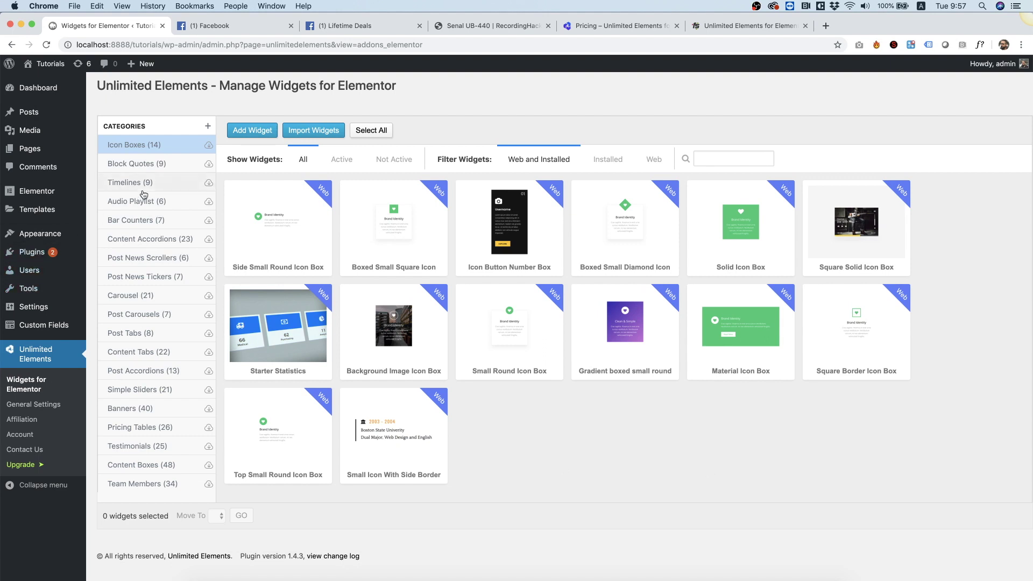
- Browse the widget library and search it for 'post grid' widgets
{"action": "scroll", "coordinate": [143, 203], "scroll_direction": "down", "scroll_amount": 2}
{"action": "scroll", "coordinate": [144, 195], "scroll_direction": "down", "scroll_amount": 2}
{"action": "scroll", "coordinate": [143, 195], "scroll_direction": "down", "scroll_amount": 2}
{"action": "scroll", "coordinate": [143, 194], "scroll_direction": "down", "scroll_amount": 1}
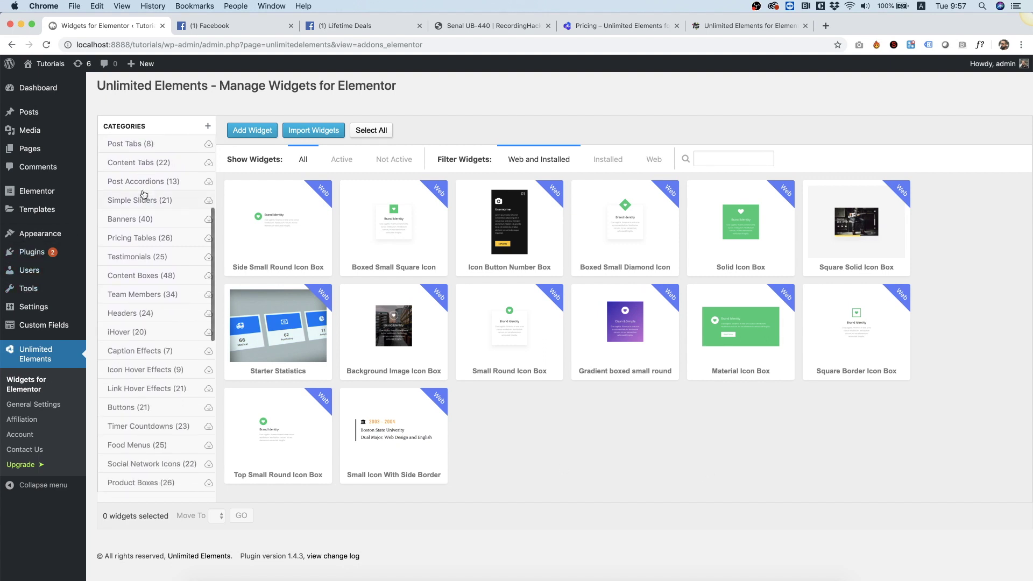
{"action": "scroll", "coordinate": [143, 194], "scroll_direction": "up", "scroll_amount": 2}
{"action": "scroll", "coordinate": [143, 194], "scroll_direction": "up", "scroll_amount": 2}
{"action": "scroll", "coordinate": [144, 194], "scroll_direction": "up", "scroll_amount": 2}
{"action": "scroll", "coordinate": [140, 195], "scroll_direction": "down", "scroll_amount": 1}
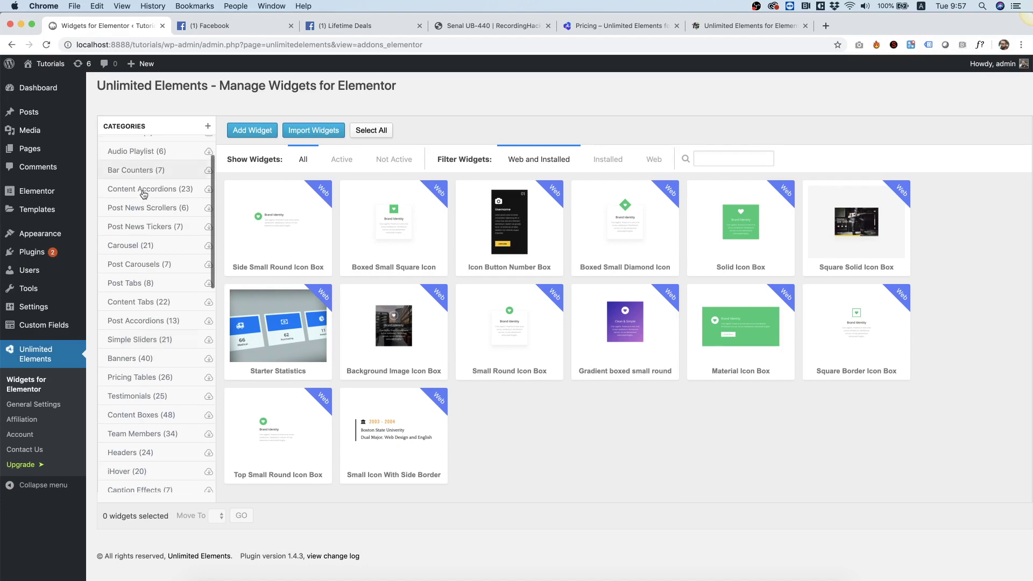
{"action": "scroll", "coordinate": [140, 196], "scroll_direction": "down", "scroll_amount": 1}
{"action": "left_click", "coordinate": [727, 158]}
{"action": "type", "text": "post grid"}
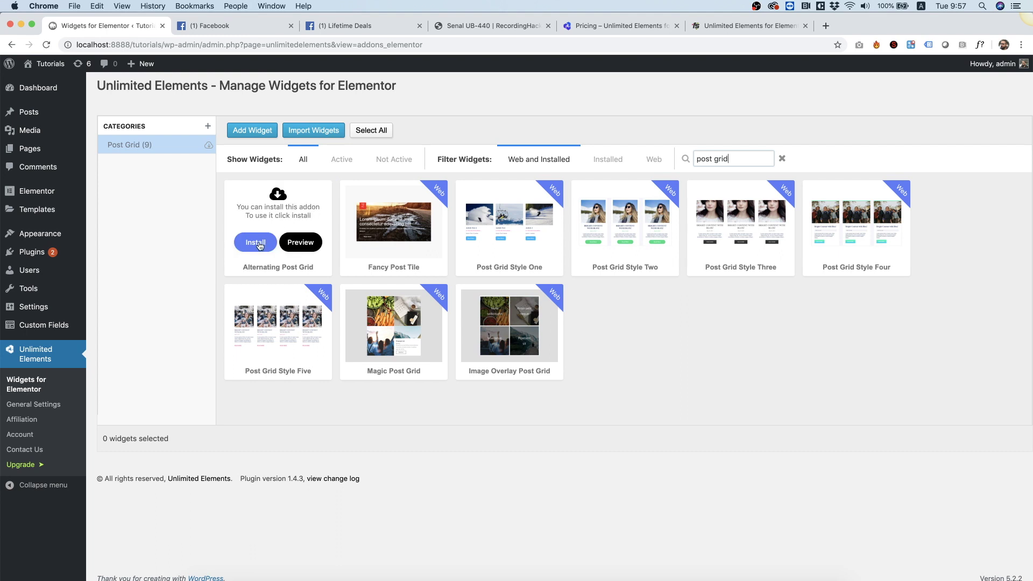
- Install Alternating Post Grid and Fancy Post Tile, and preview Image Overlay Post Grid
{"action": "mouse_move", "coordinate": [277, 222]}
{"action": "left_click", "coordinate": [260, 244]}
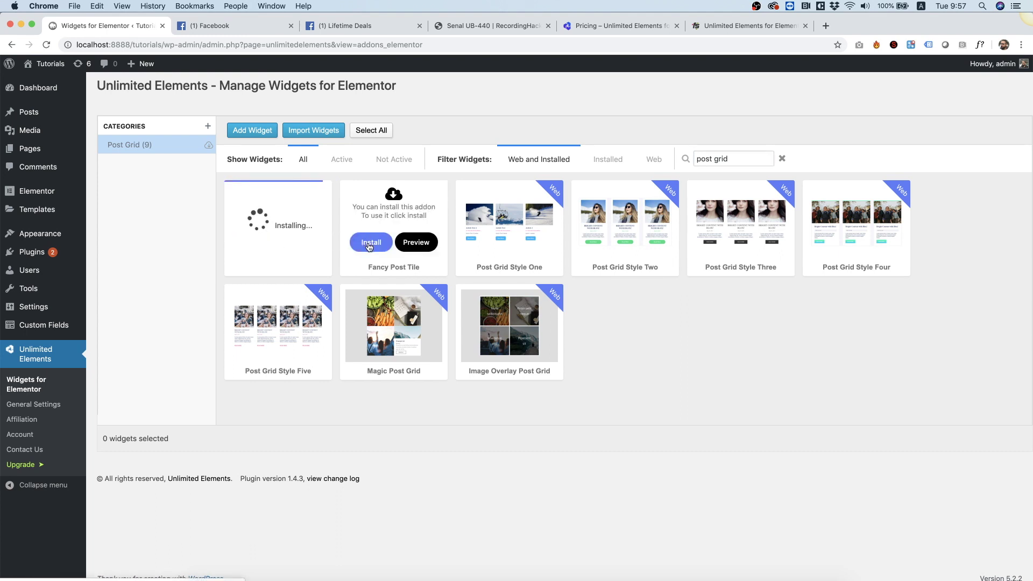
{"action": "left_click", "coordinate": [368, 242]}
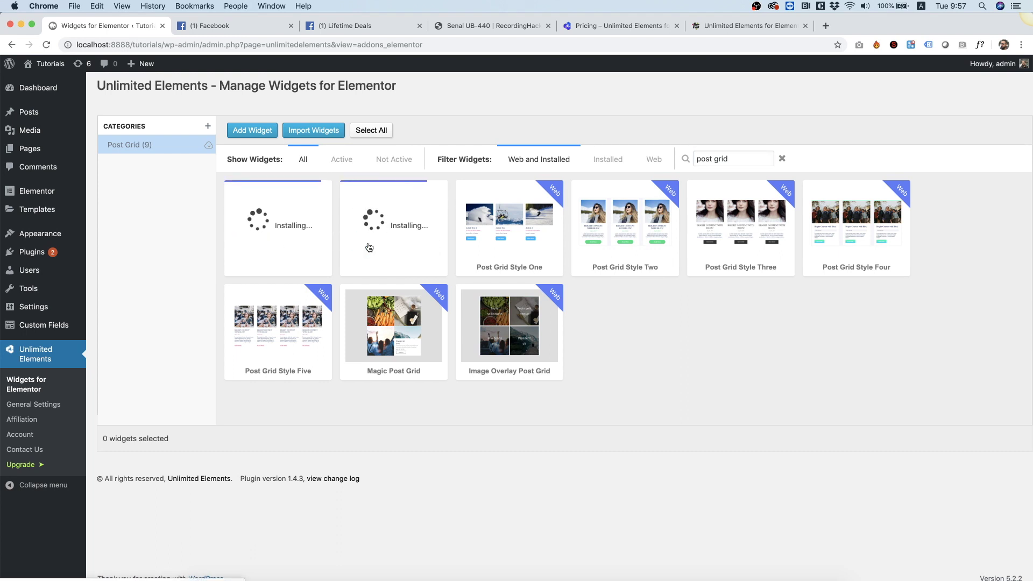
{"action": "left_click", "coordinate": [519, 347]}
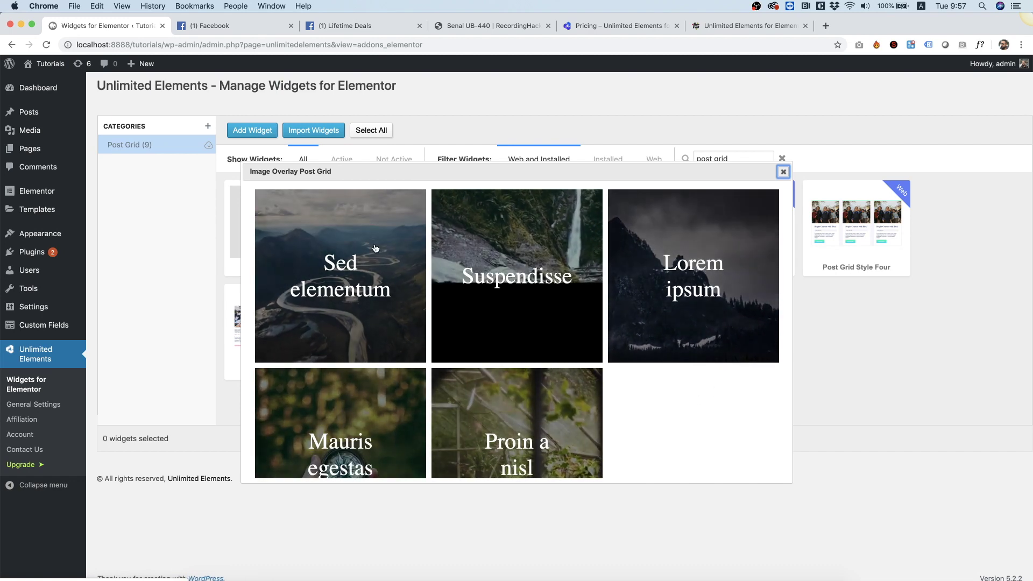
- Install Image Overlay Post Grid from its closed preview, then go to the site's Pages list
{"action": "left_click", "coordinate": [783, 172]}
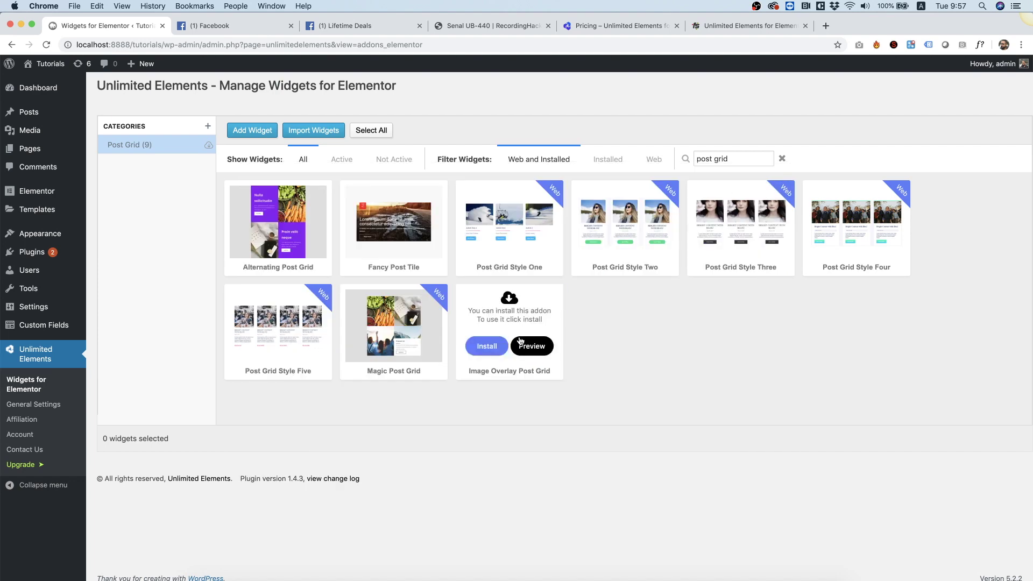
{"action": "left_click", "coordinate": [486, 347]}
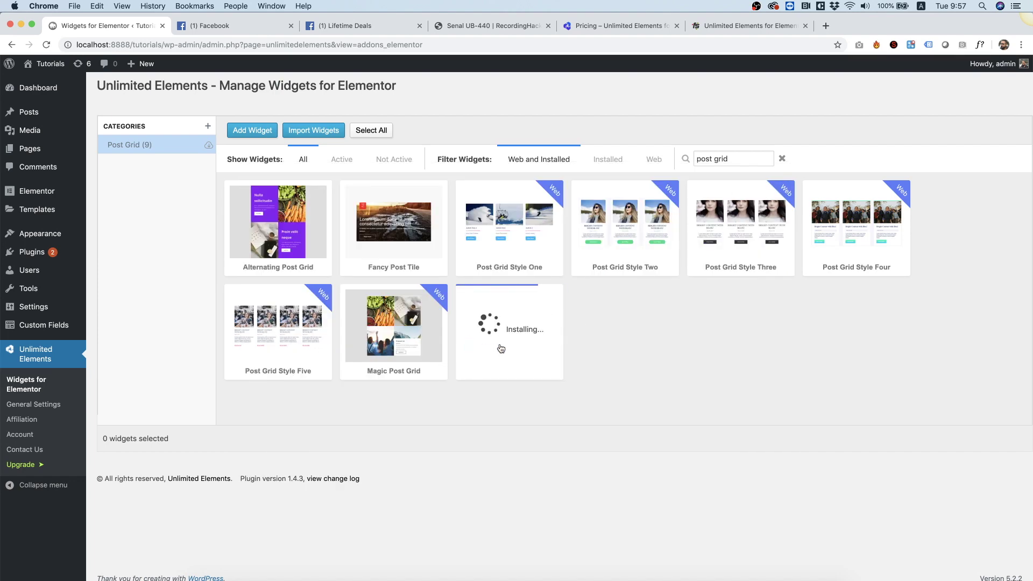
{"action": "right_click", "coordinate": [379, 214]}
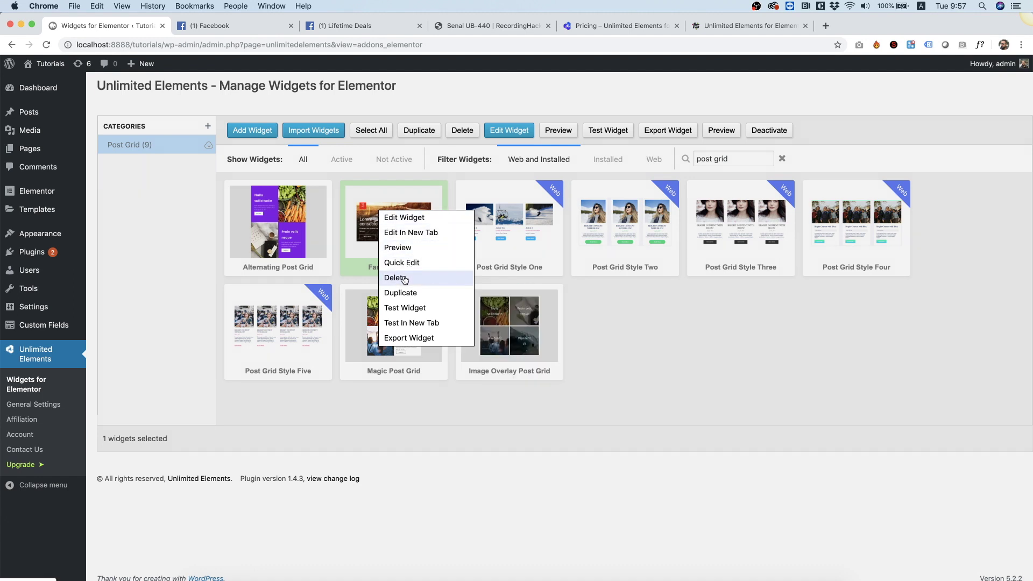
{"action": "left_click", "coordinate": [673, 312]}
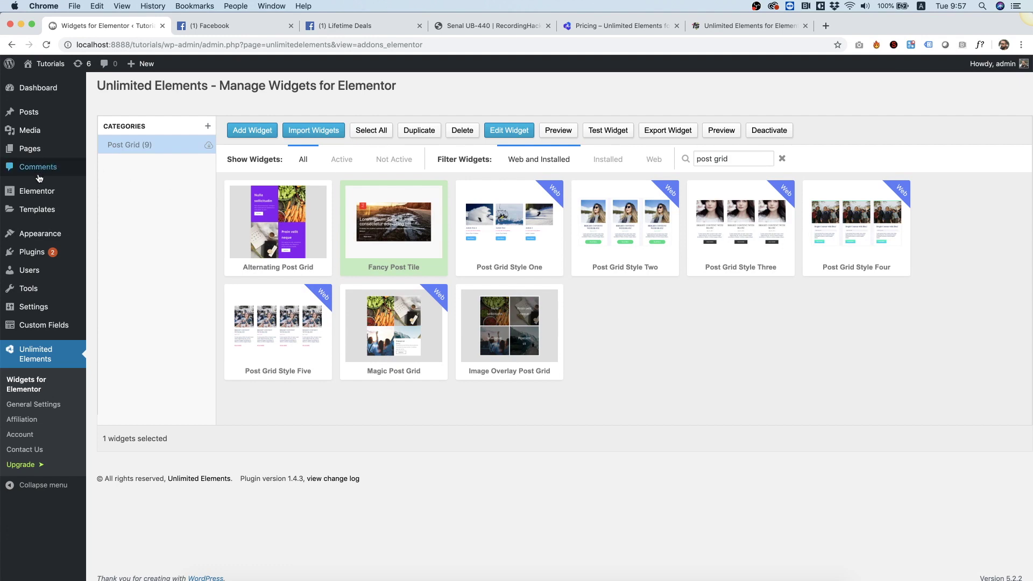
{"action": "left_click", "coordinate": [29, 153]}
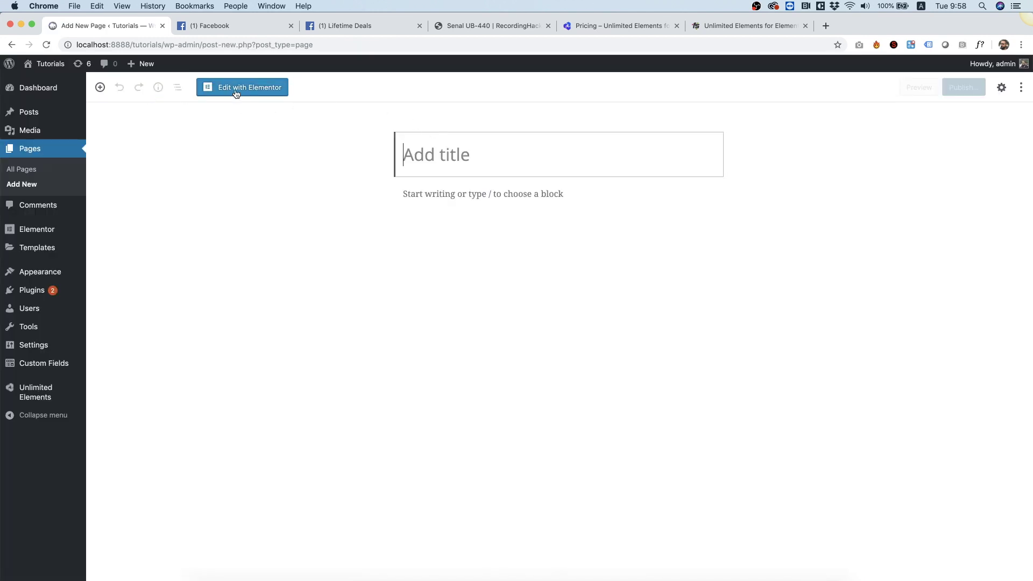
- Edit the new page in Elementor, filter widgets by 'post', and drop in Fancy Post Tile
{"action": "left_click", "coordinate": [236, 88]}
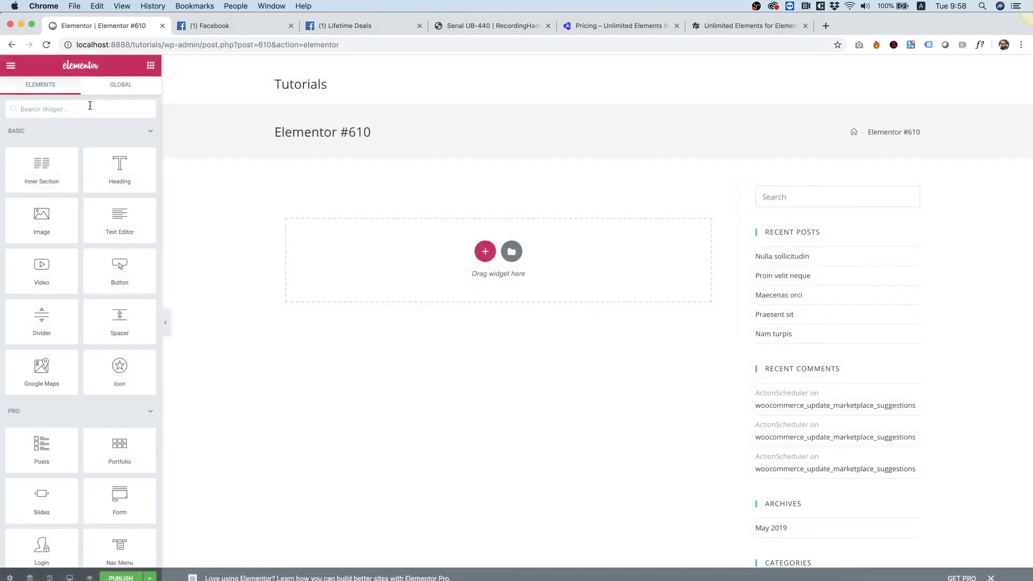
{"action": "left_click", "coordinate": [85, 108]}
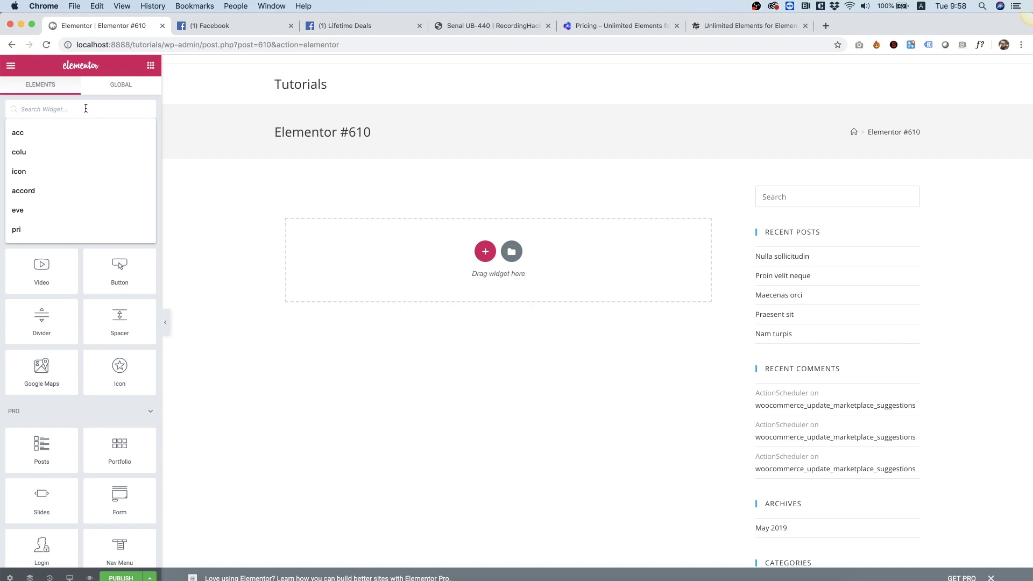
{"action": "type", "text": "post"}
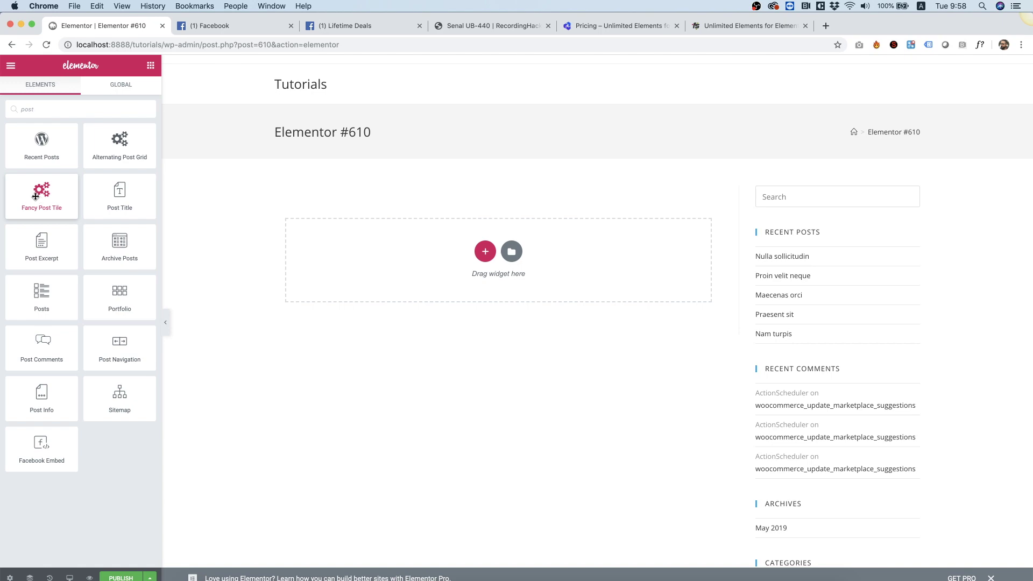
{"action": "left_click_drag", "start_coordinate": [36, 196], "coordinate": [450, 253]}
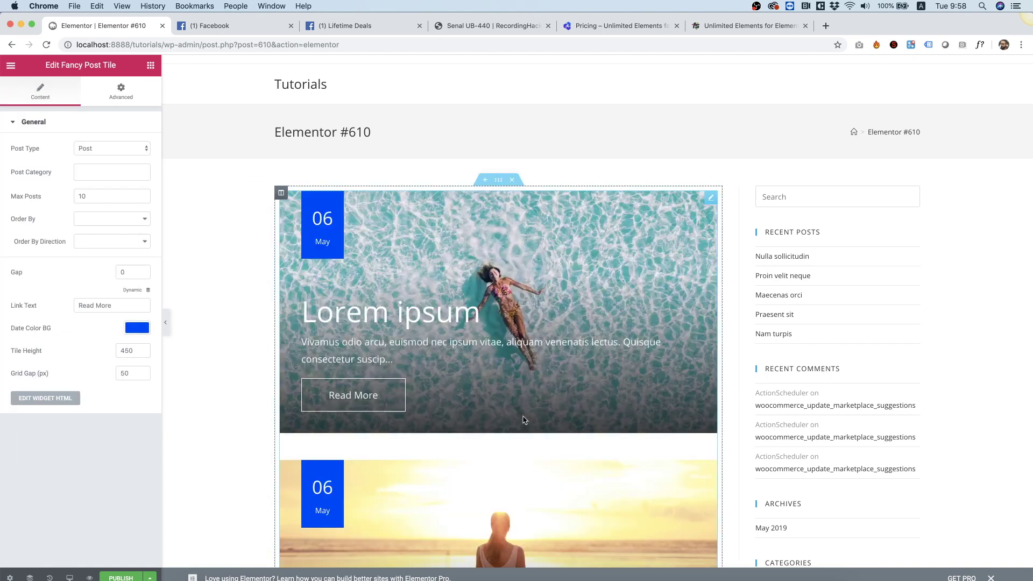
- Keep Post as the grid's post type with no category filter, and select the Max Posts value
{"action": "scroll", "coordinate": [522, 344], "scroll_direction": "down", "scroll_amount": 5}
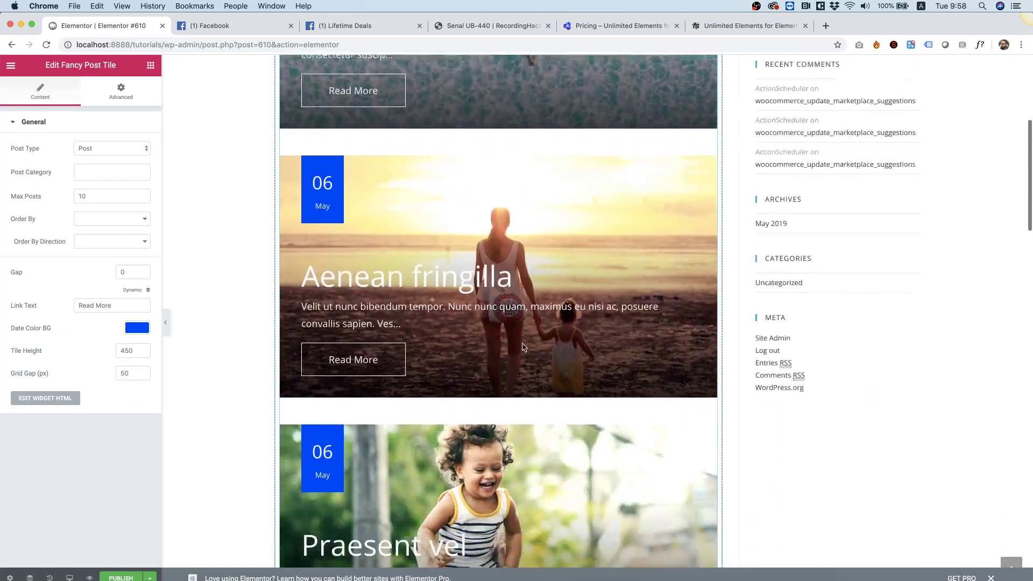
{"action": "scroll", "coordinate": [522, 346], "scroll_direction": "up", "scroll_amount": 3}
{"action": "scroll", "coordinate": [521, 346], "scroll_direction": "up", "scroll_amount": 2}
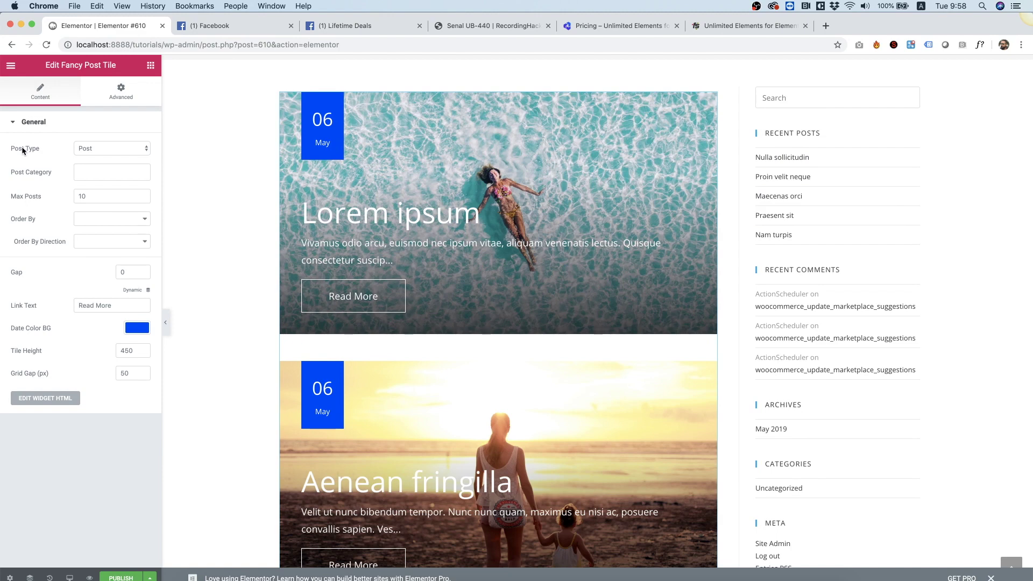
{"action": "left_click", "coordinate": [96, 148]}
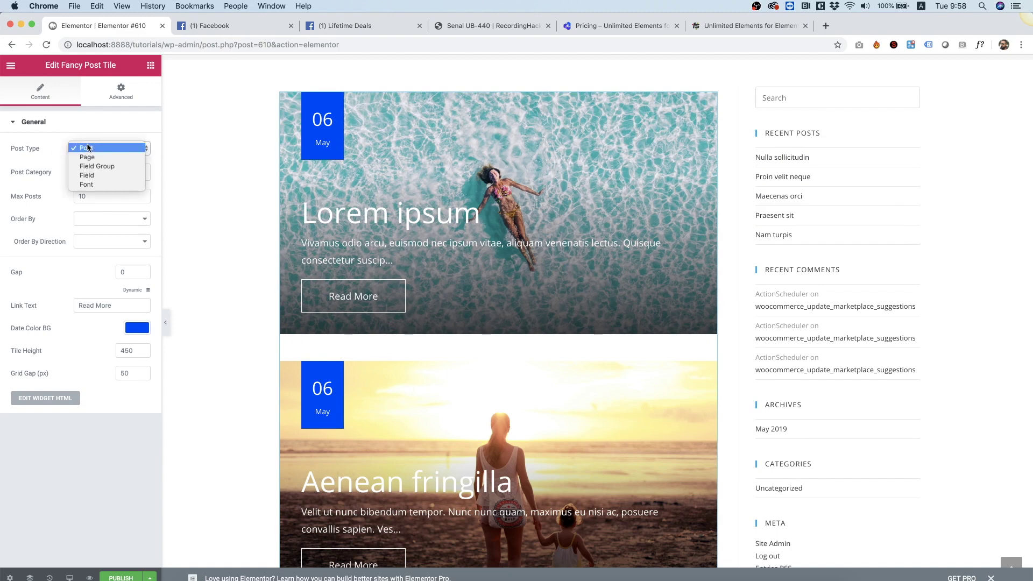
{"action": "left_click", "coordinate": [35, 148]}
{"action": "left_click", "coordinate": [97, 148]}
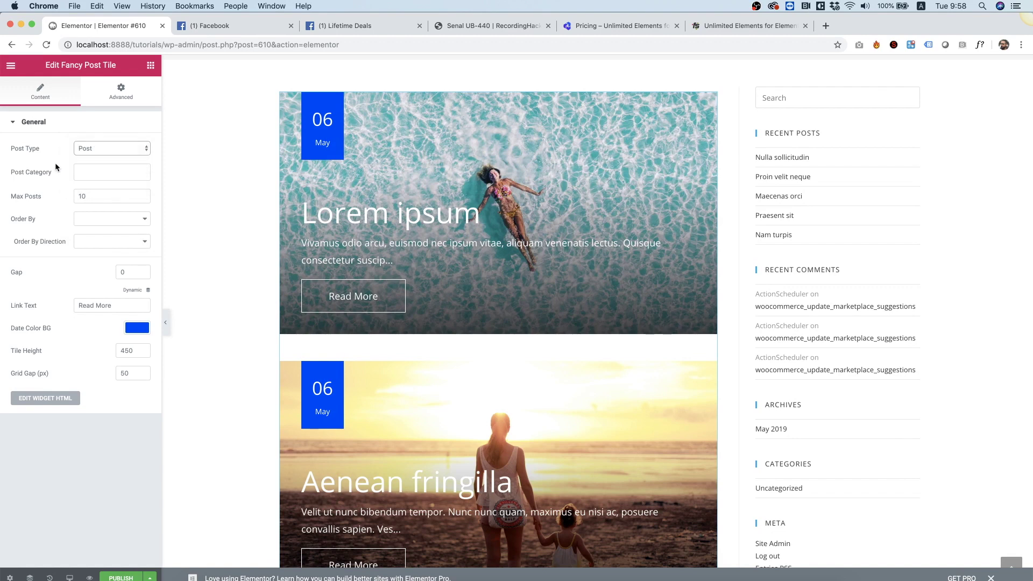
{"action": "left_click", "coordinate": [87, 171]}
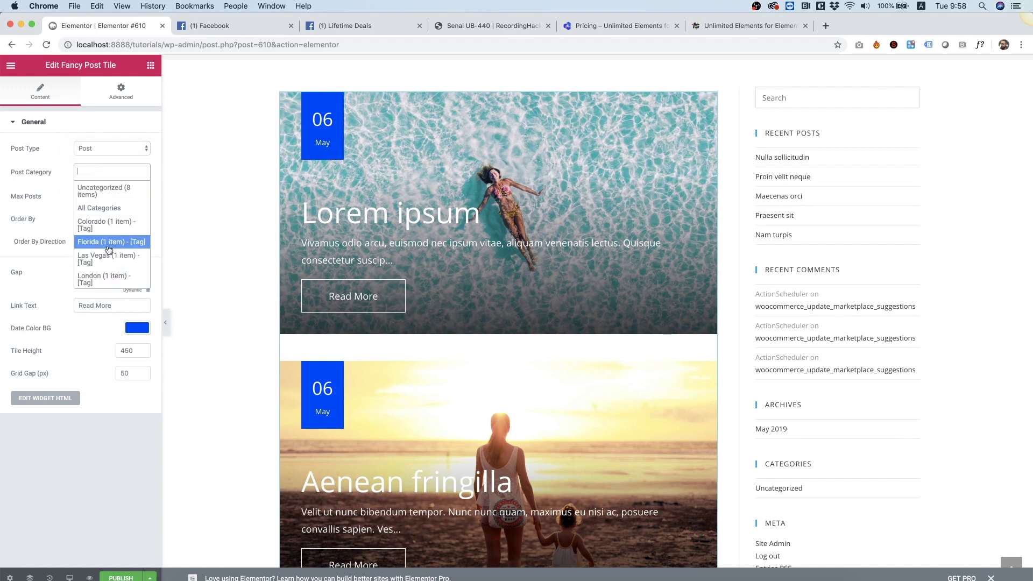
{"action": "left_click", "coordinate": [43, 177]}
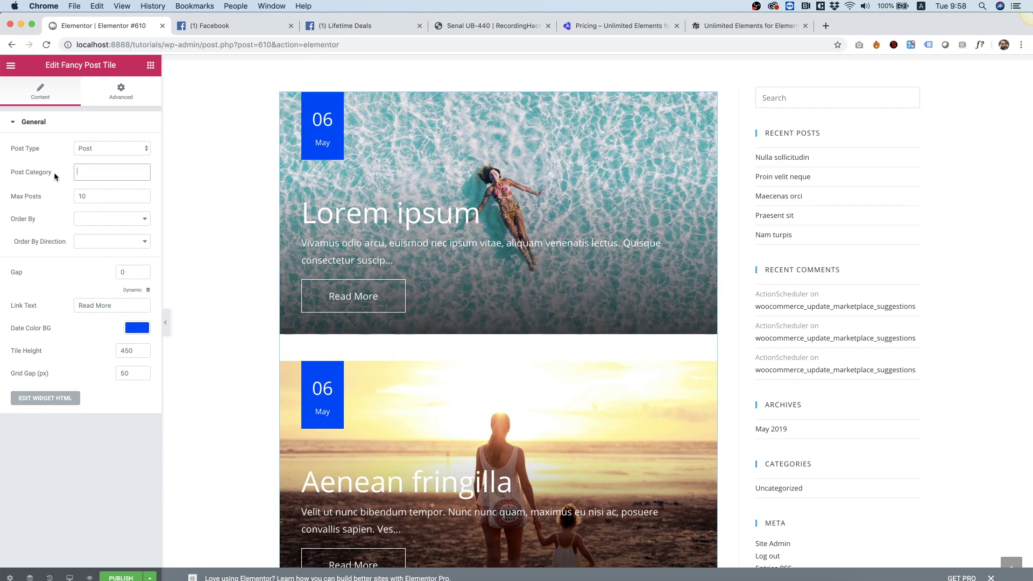
{"action": "double_click", "coordinate": [94, 197]}
{"action": "type", "text": "2"}
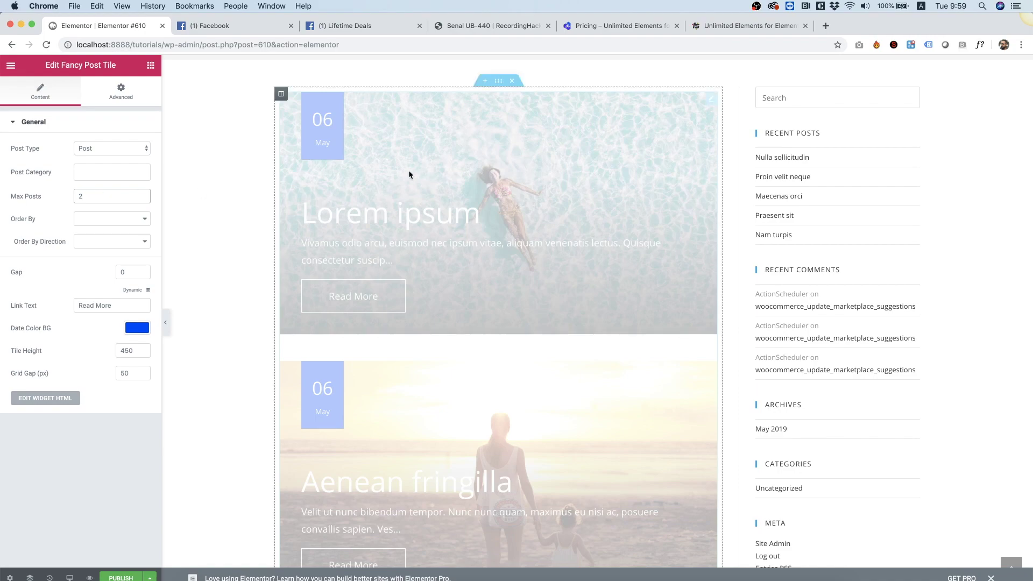
{"action": "scroll", "coordinate": [519, 154], "scroll_direction": "down", "scroll_amount": 5}
{"action": "scroll", "coordinate": [520, 155], "scroll_direction": "up", "scroll_amount": 3}
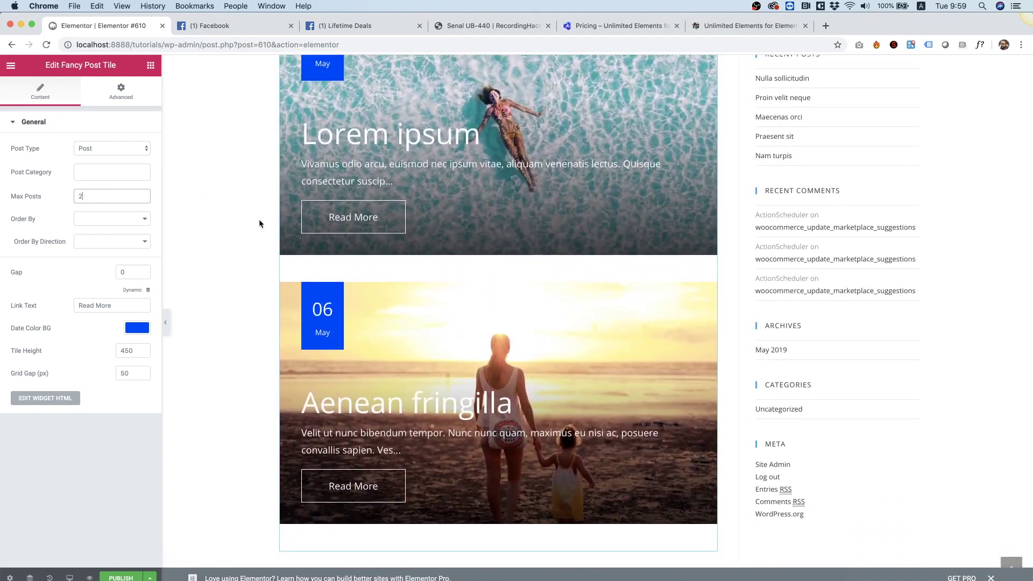
{"action": "left_click", "coordinate": [137, 219]}
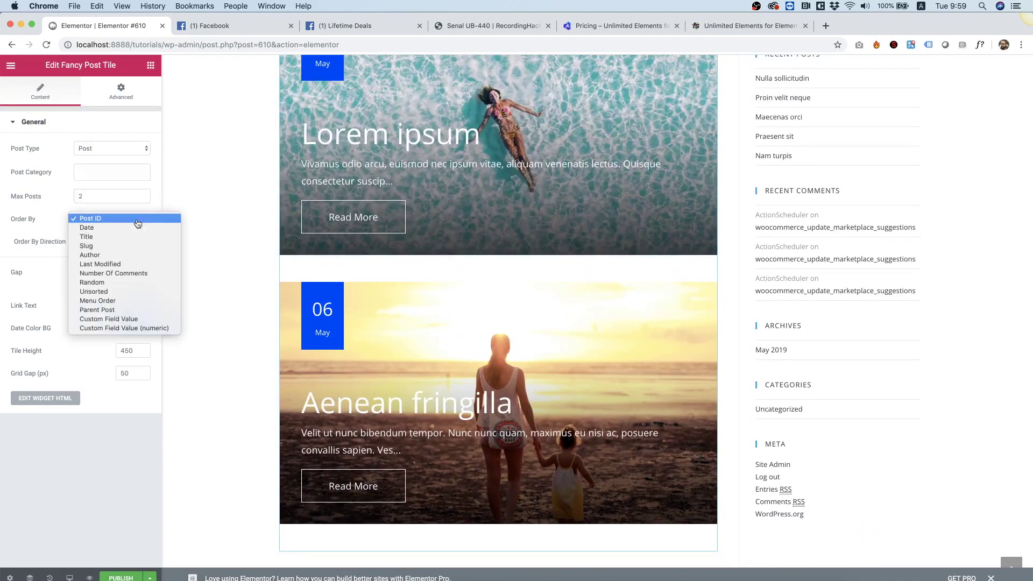
{"action": "left_click", "coordinate": [194, 198]}
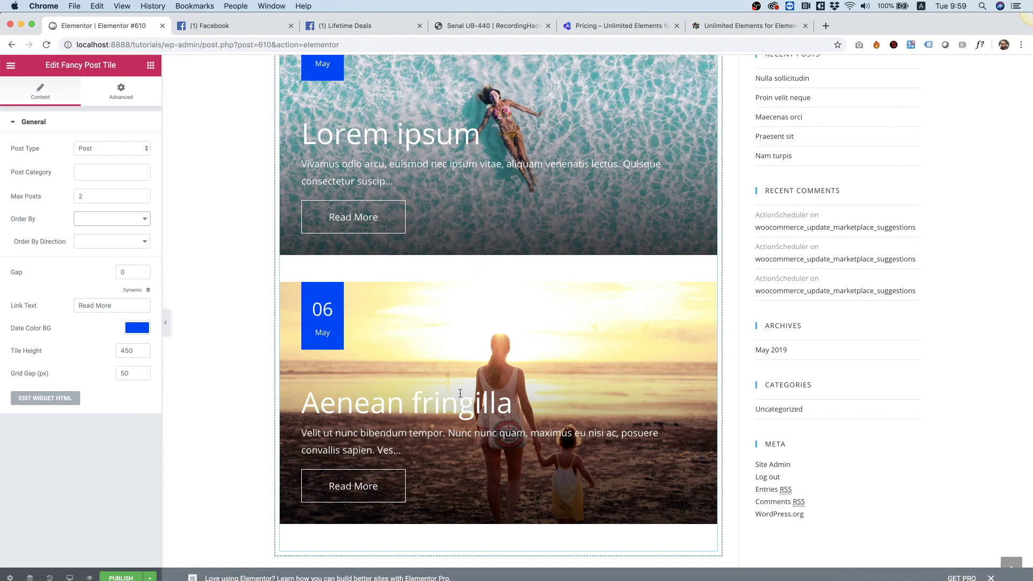
- Set the Date Color BG of the post tiles to the red preset
{"action": "left_click", "coordinate": [137, 327]}
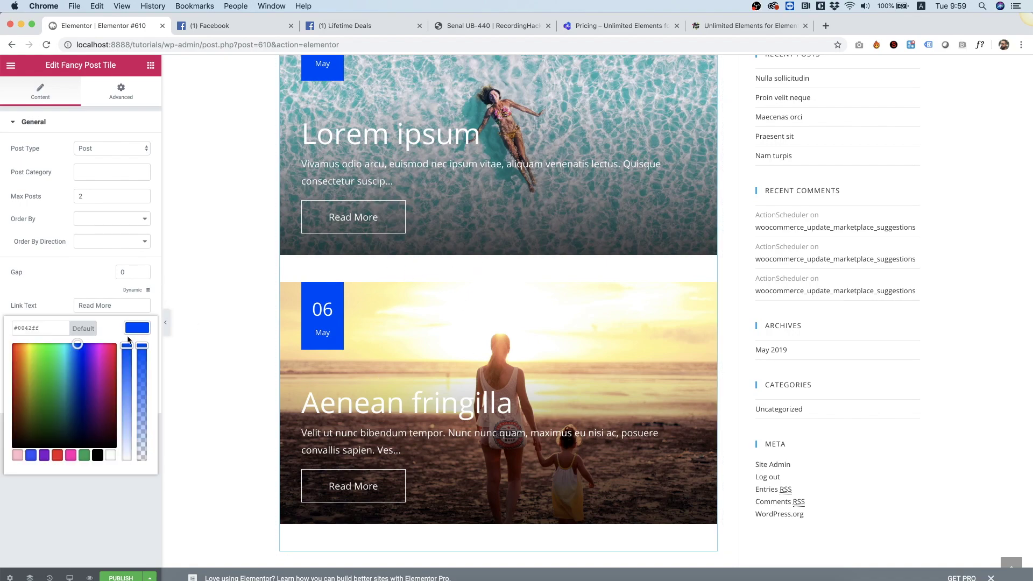
{"action": "left_click", "coordinate": [59, 456]}
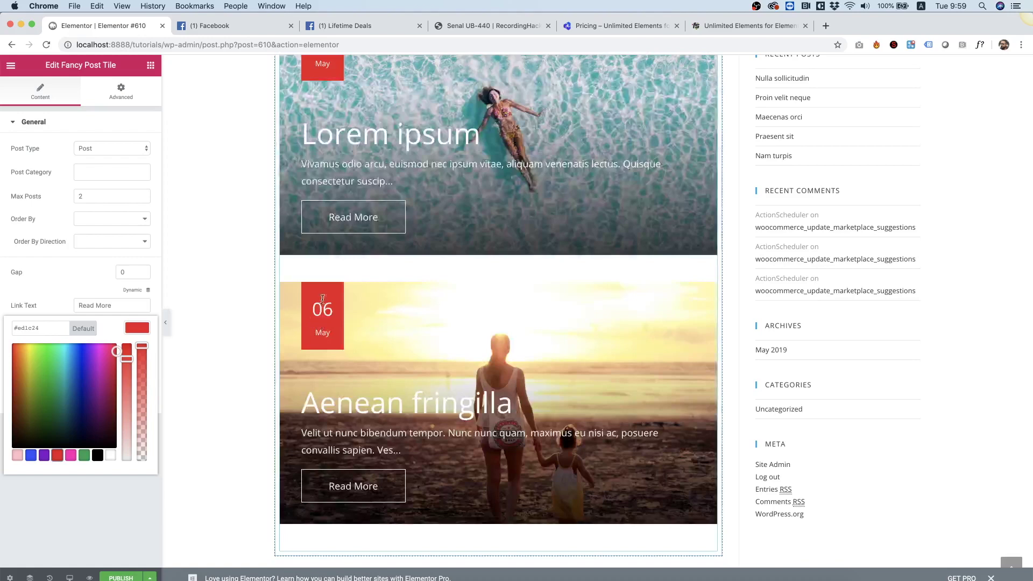
{"action": "left_click", "coordinate": [95, 288]}
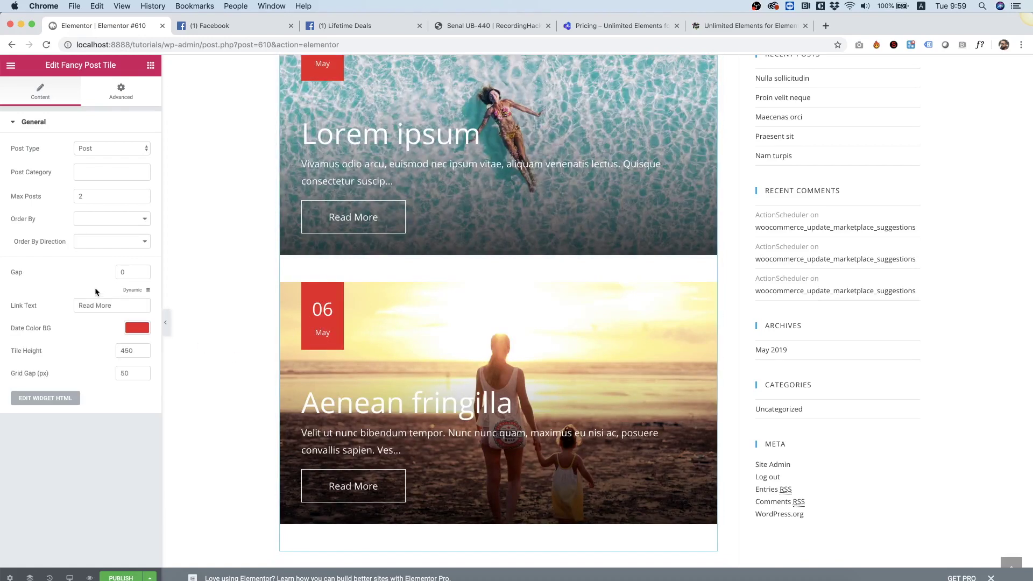
- Change Tile Height from 450 to 550 and Grid Gap to 0 px
{"action": "left_click", "coordinate": [123, 350]}
{"action": "key", "text": "BackSpace"}
{"action": "type", "text": "5"}
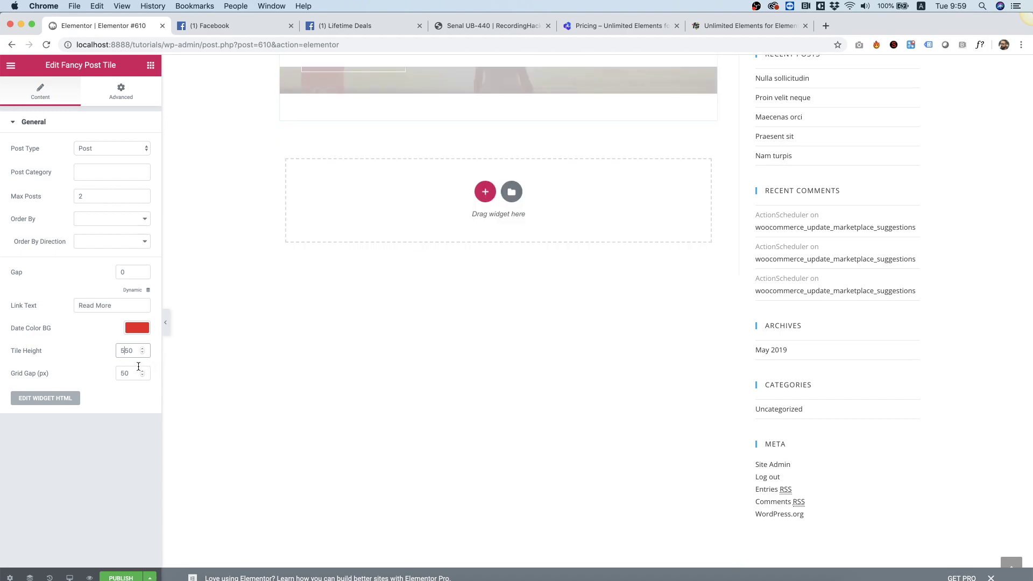
{"action": "double_click", "coordinate": [131, 371]}
{"action": "type", "text": "0"}
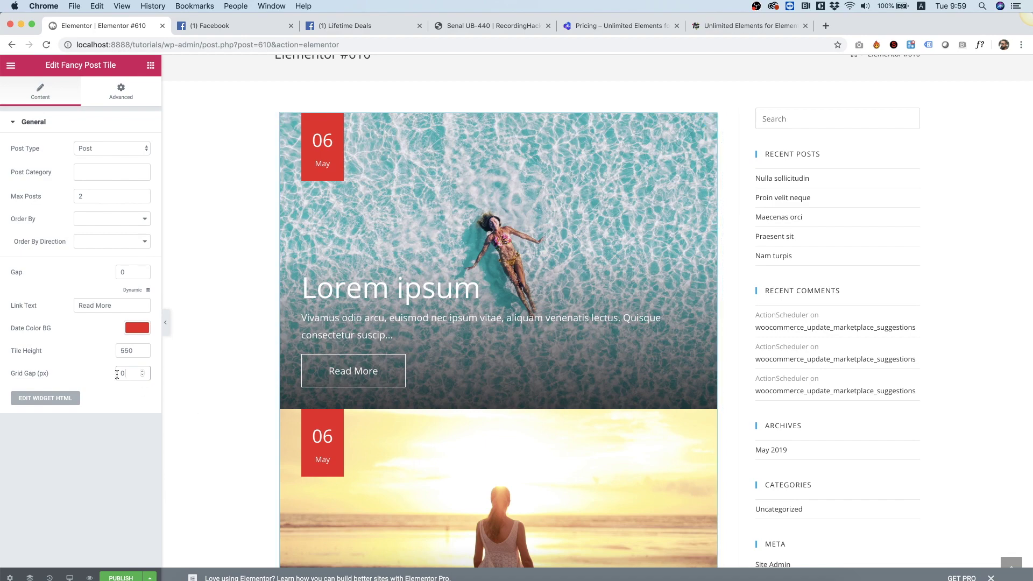
- Open the Fancy Post Tile's widget HTML editor and review the available post fields
{"action": "left_click", "coordinate": [46, 398]}
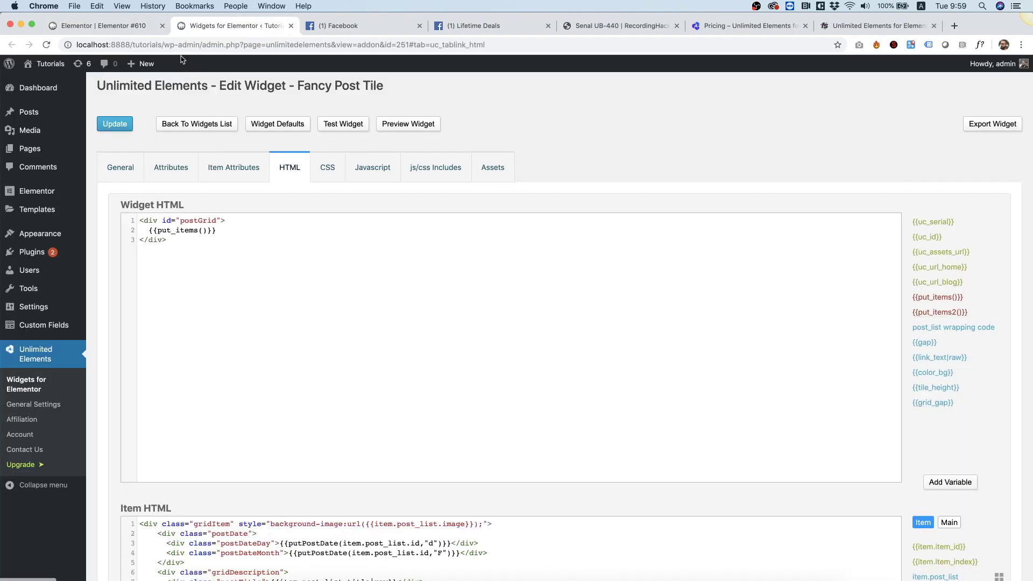
{"action": "scroll", "coordinate": [425, 390], "scroll_direction": "down", "scroll_amount": 1}
{"action": "scroll", "coordinate": [424, 390], "scroll_direction": "down", "scroll_amount": 5}
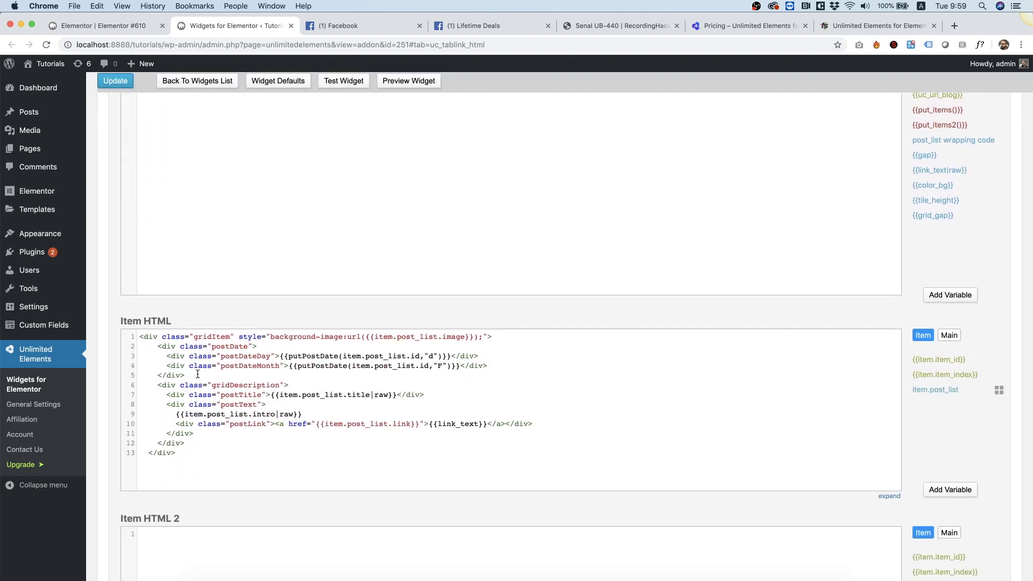
{"action": "left_click", "coordinate": [998, 392]}
{"action": "scroll", "coordinate": [935, 409], "scroll_direction": "down", "scroll_amount": 5}
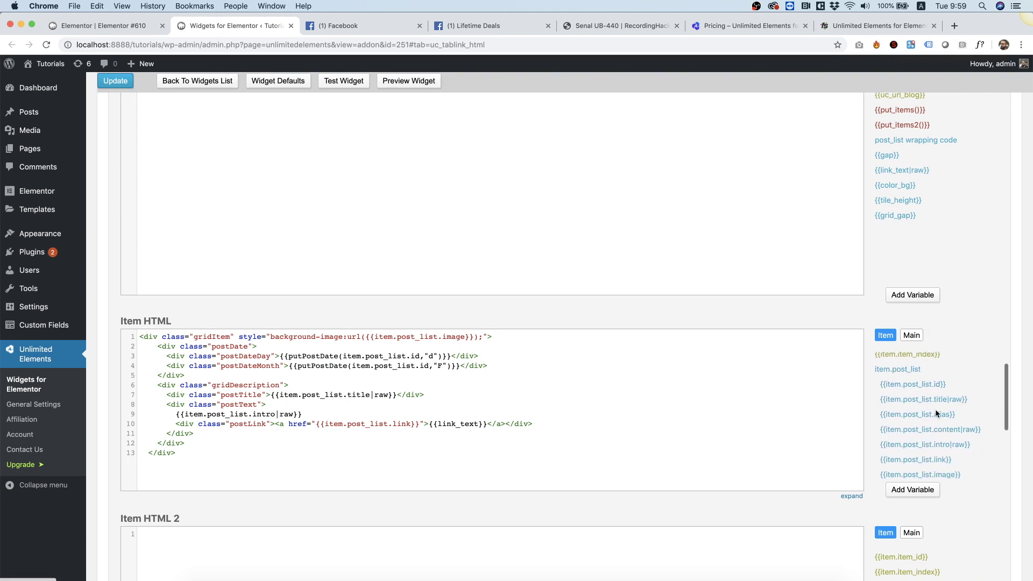
{"action": "scroll", "coordinate": [935, 408], "scroll_direction": "up", "scroll_amount": 2}
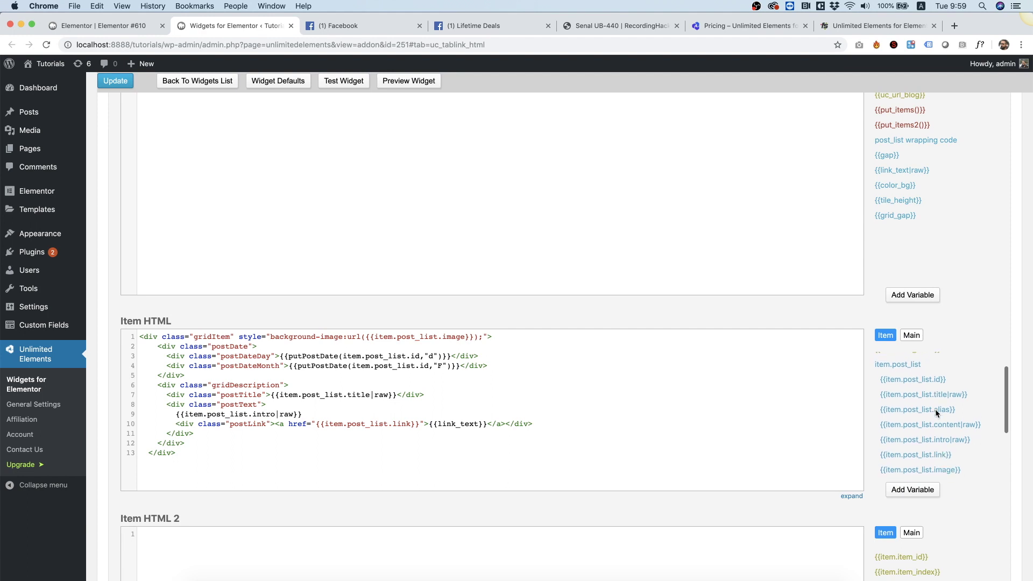
{"action": "scroll", "coordinate": [935, 409], "scroll_direction": "up", "scroll_amount": 1}
{"action": "scroll", "coordinate": [934, 409], "scroll_direction": "up", "scroll_amount": 1}
{"action": "scroll", "coordinate": [935, 408], "scroll_direction": "up", "scroll_amount": 2}
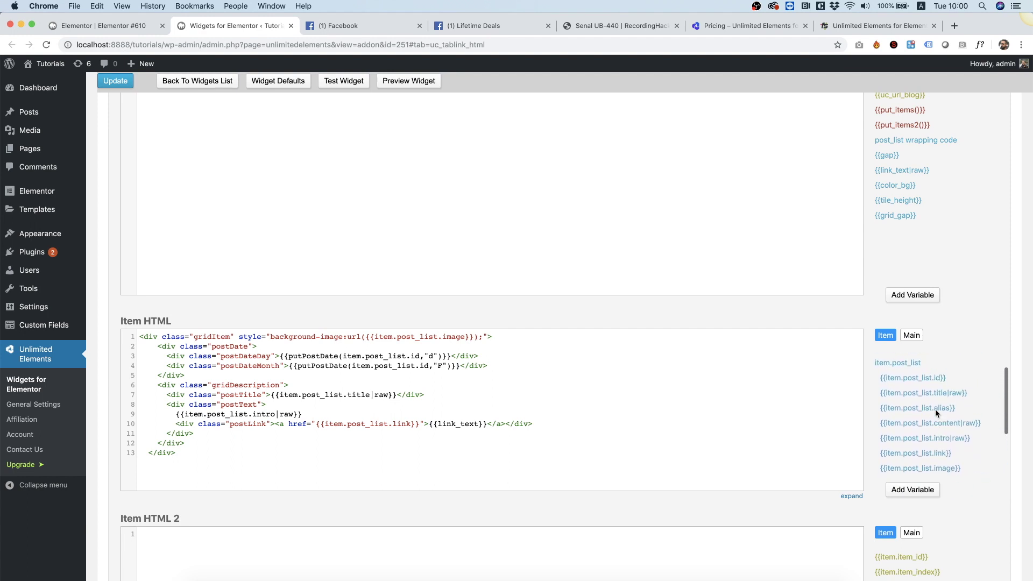
{"action": "scroll", "coordinate": [935, 409], "scroll_direction": "up", "scroll_amount": 1}
{"action": "scroll", "coordinate": [934, 409], "scroll_direction": "down", "scroll_amount": 3}
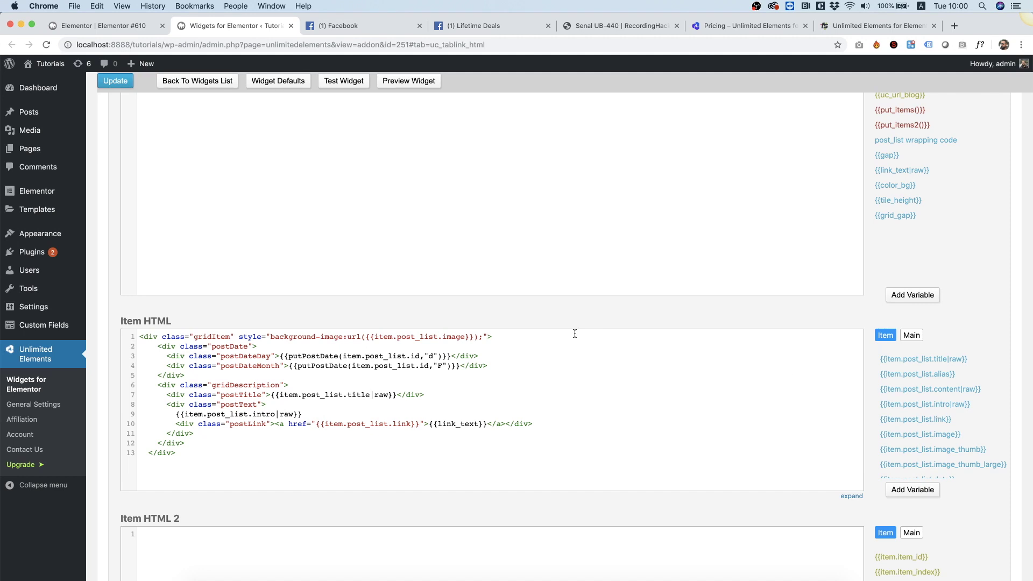
{"action": "scroll", "coordinate": [929, 392], "scroll_direction": "down", "scroll_amount": 3}
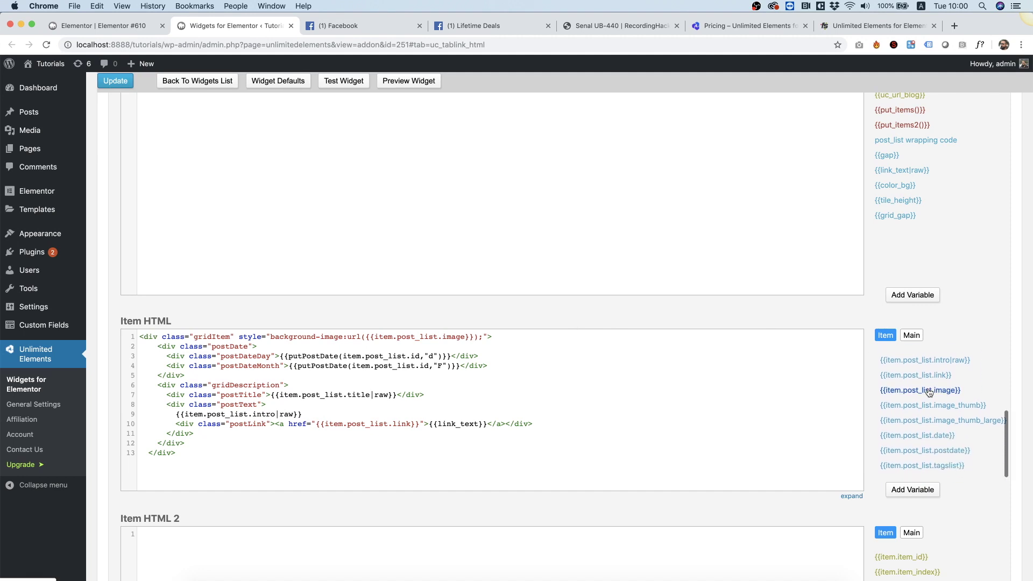
- Delete the postLink Read More line from the Item HTML and update the widget
{"action": "left_click", "coordinate": [330, 403]}
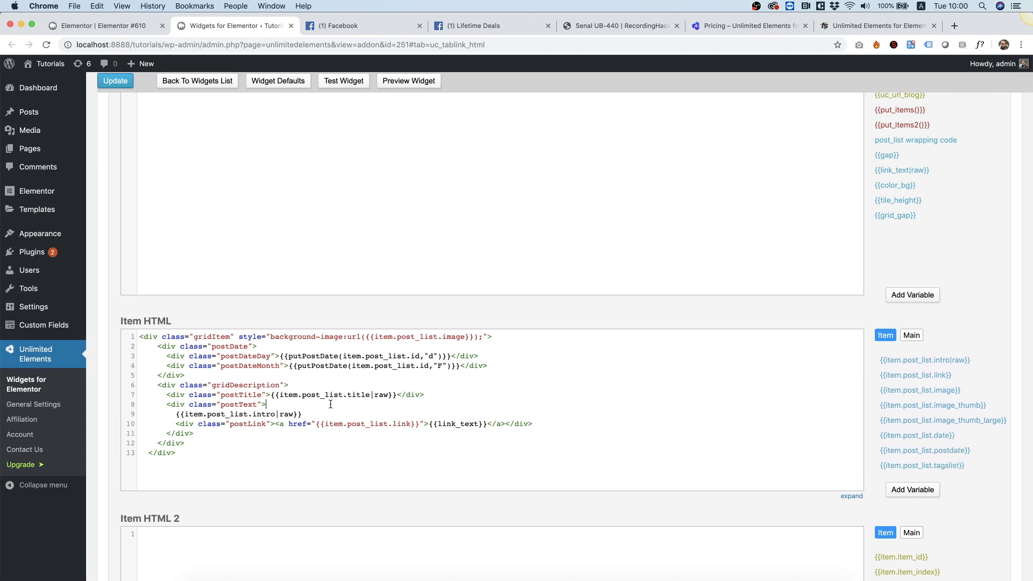
{"action": "triple_click", "coordinate": [224, 426]}
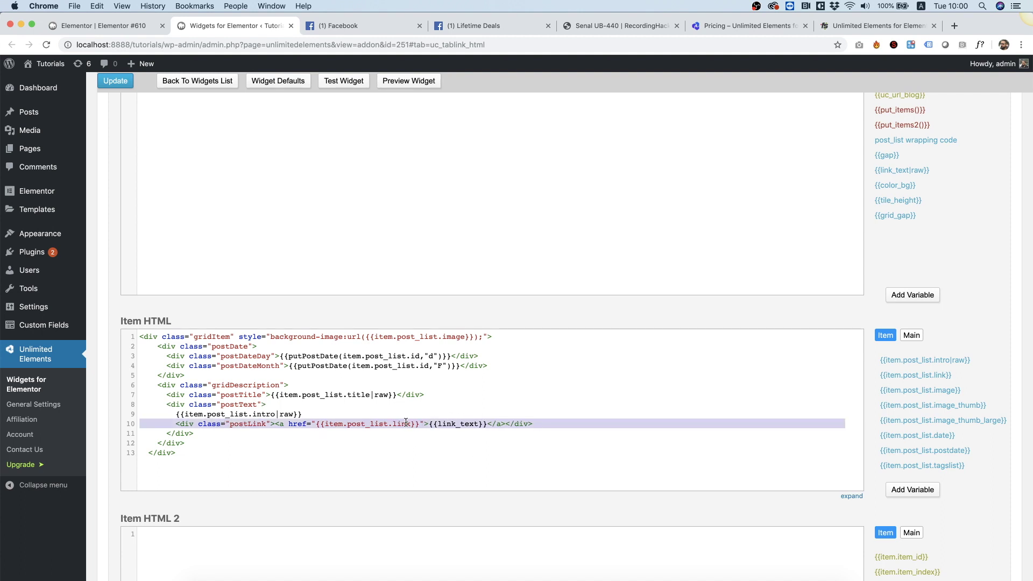
{"action": "key", "text": "BackSpace"}
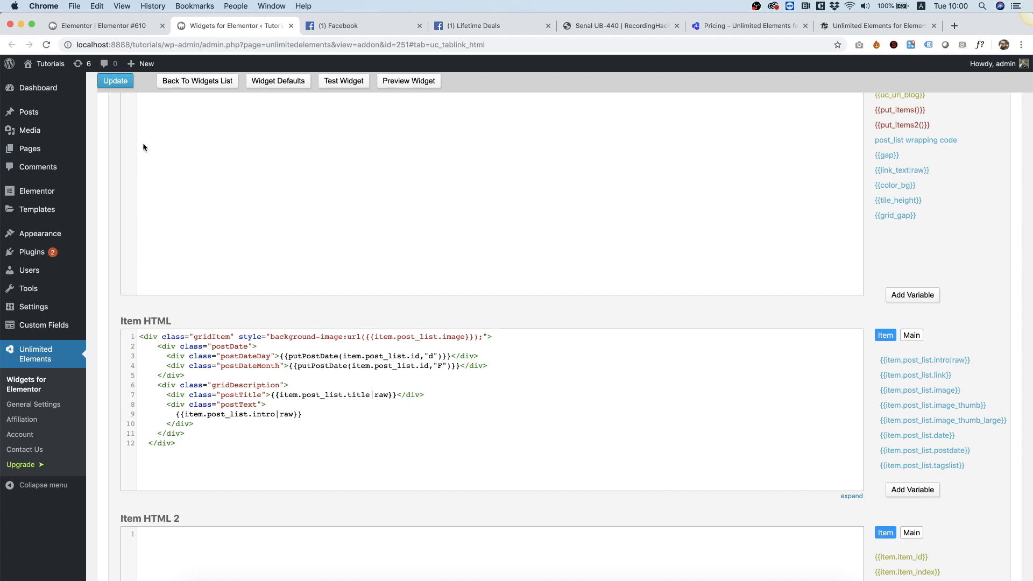
{"action": "left_click", "coordinate": [115, 82]}
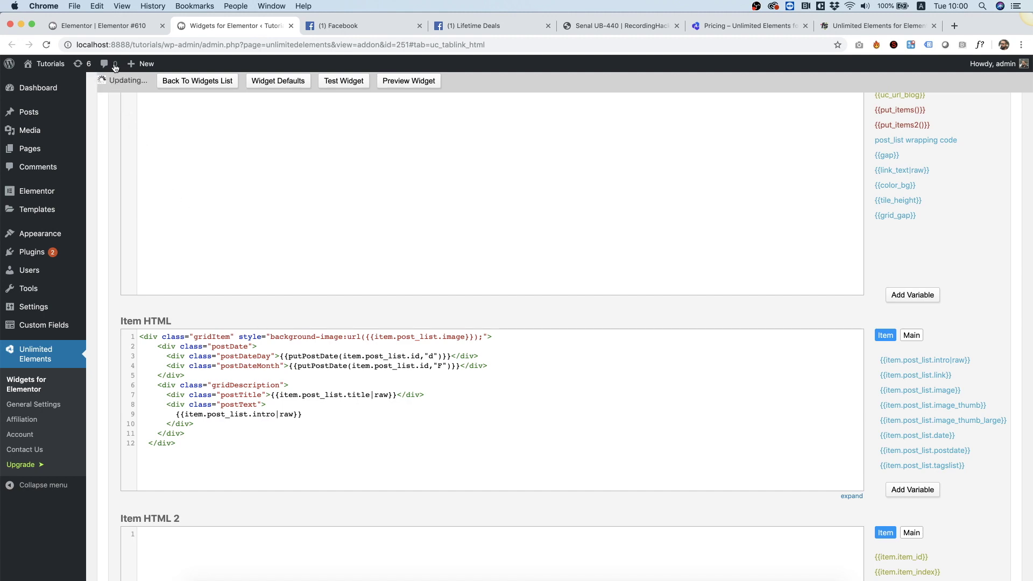
{"action": "left_click", "coordinate": [106, 28]}
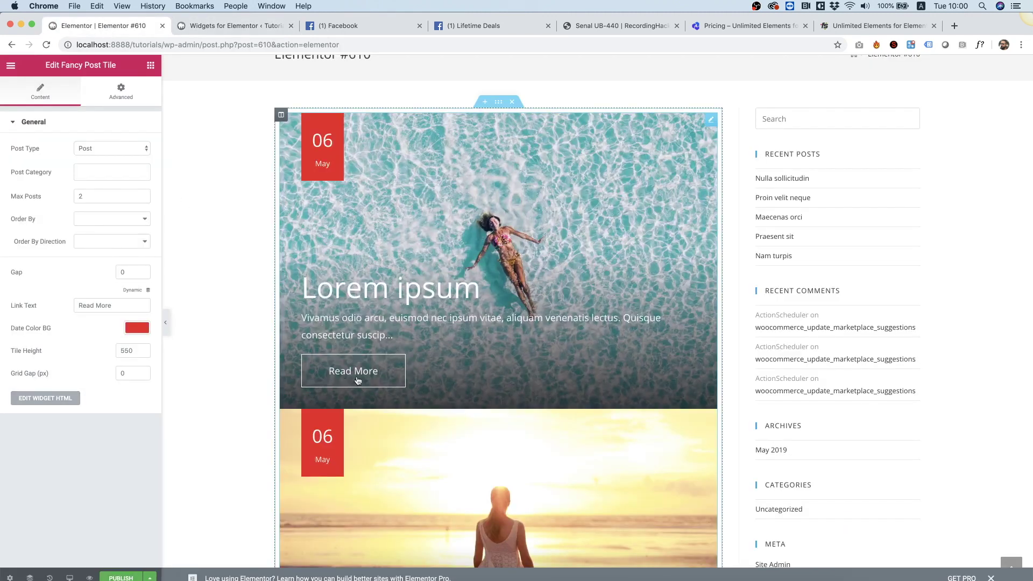
- Publish the page and reload the editor so the tiles show no Read More buttons
{"action": "mouse_move", "coordinate": [498, 323]}
{"action": "left_click", "coordinate": [114, 572]}
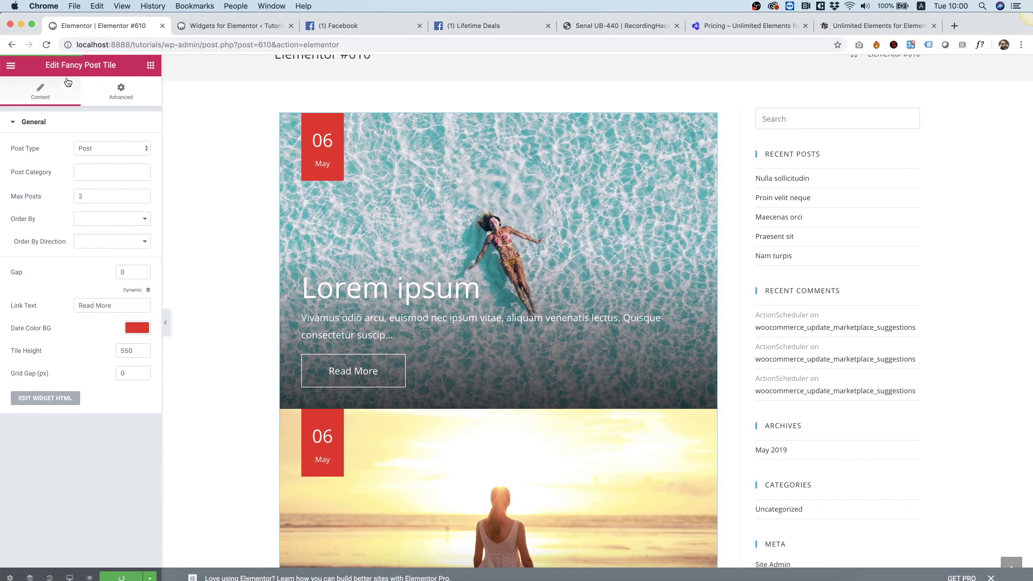
{"action": "left_click", "coordinate": [47, 45]}
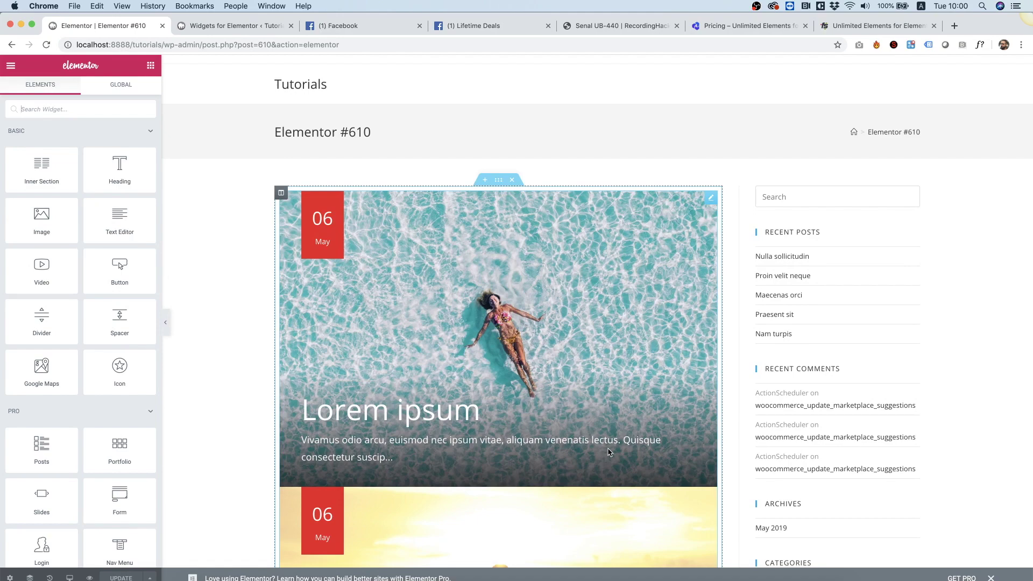
{"action": "scroll", "coordinate": [609, 452], "scroll_direction": "down", "scroll_amount": 1}
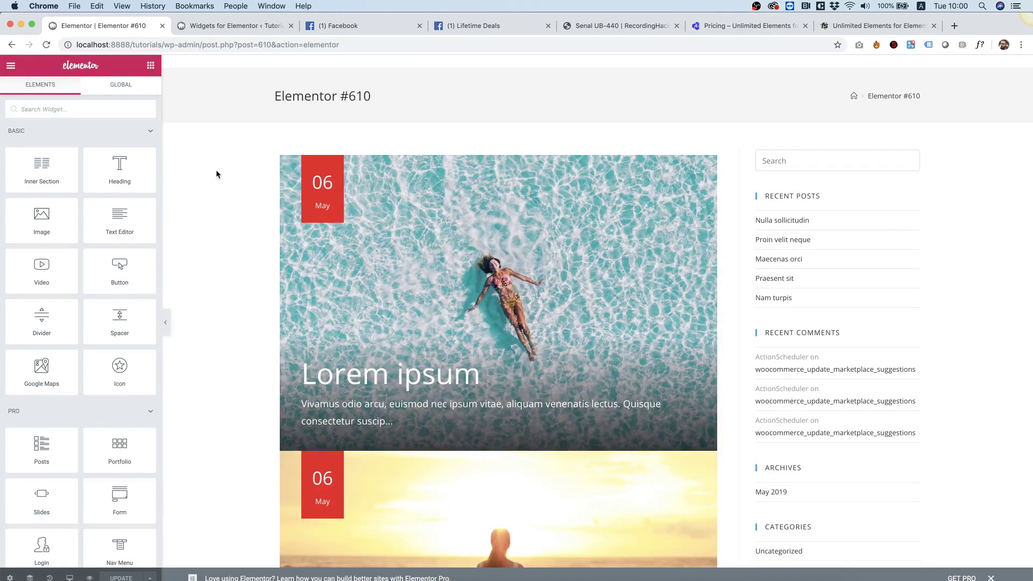